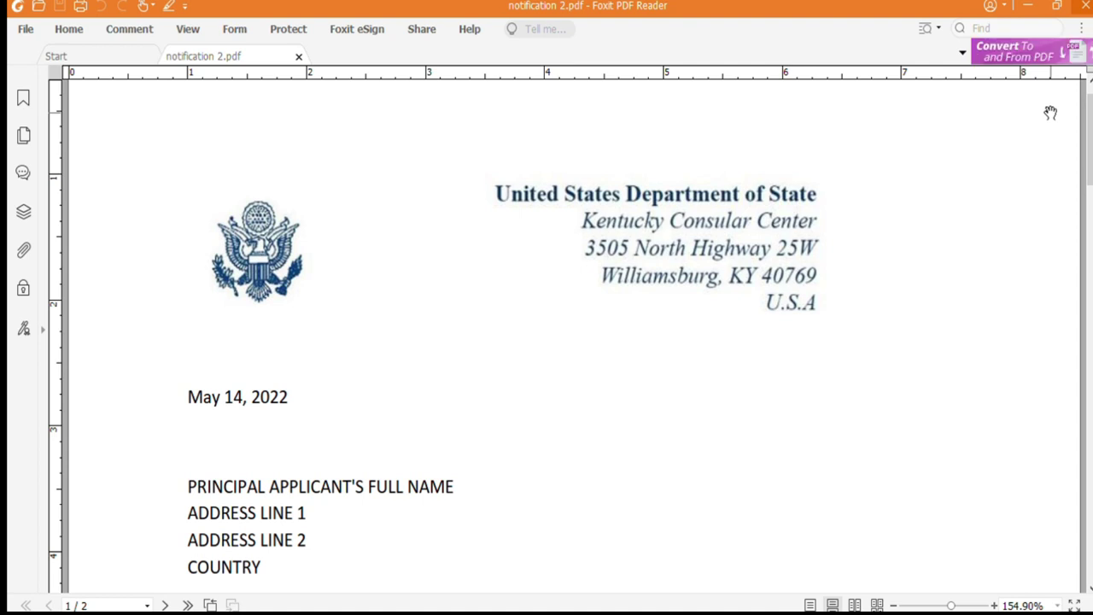
- Scroll the KCC notification letter down to its Dear DV Applicant body
scroll(1089, 118, down, 1)
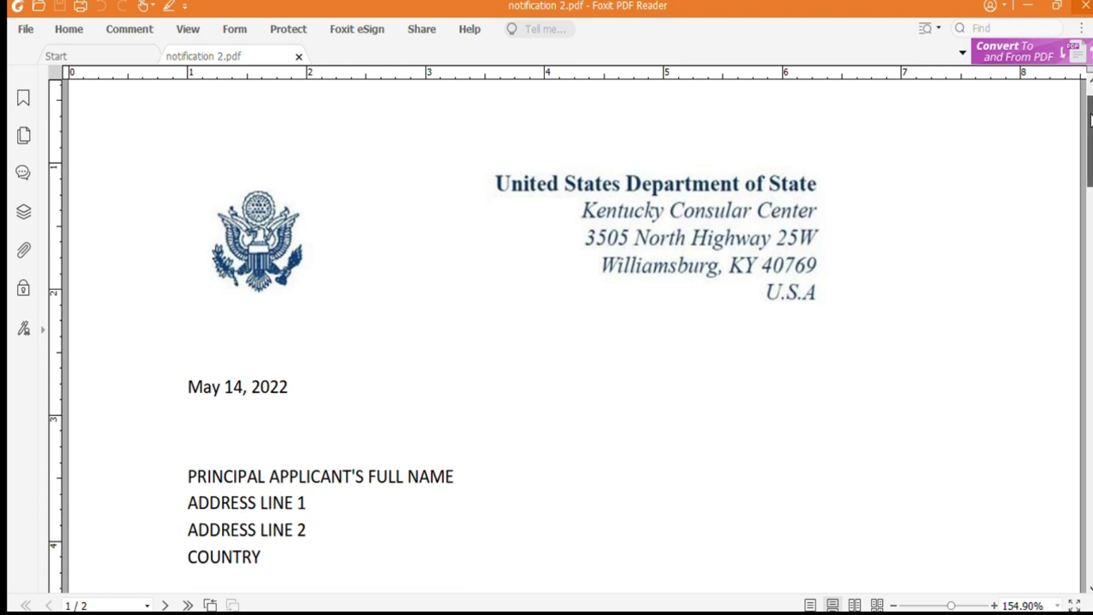
drag(1089, 118, 1090, 275)
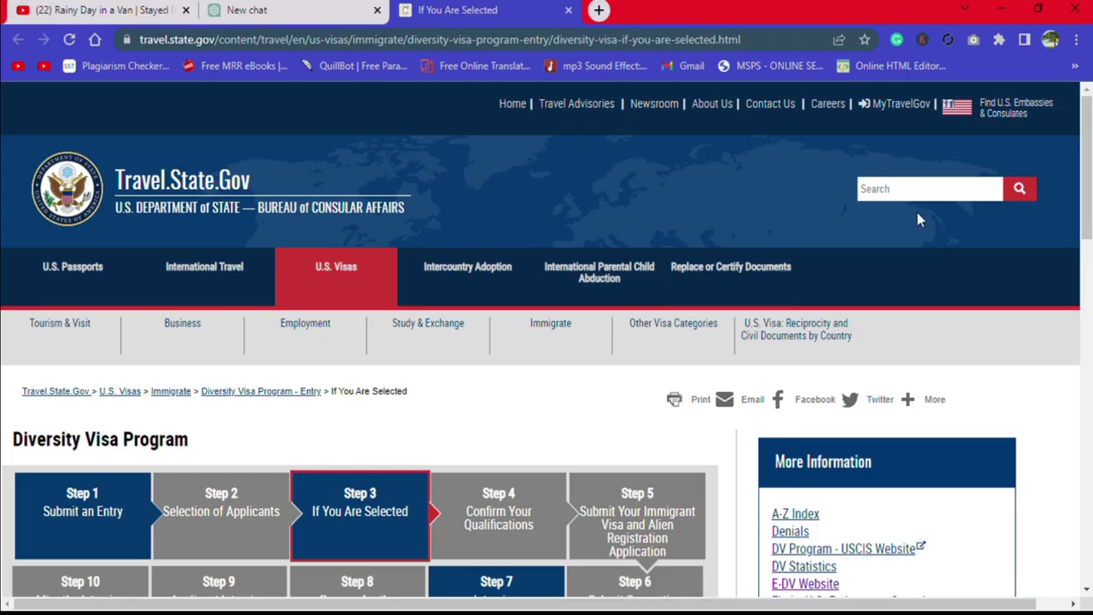
drag(1084, 136, 1086, 235)
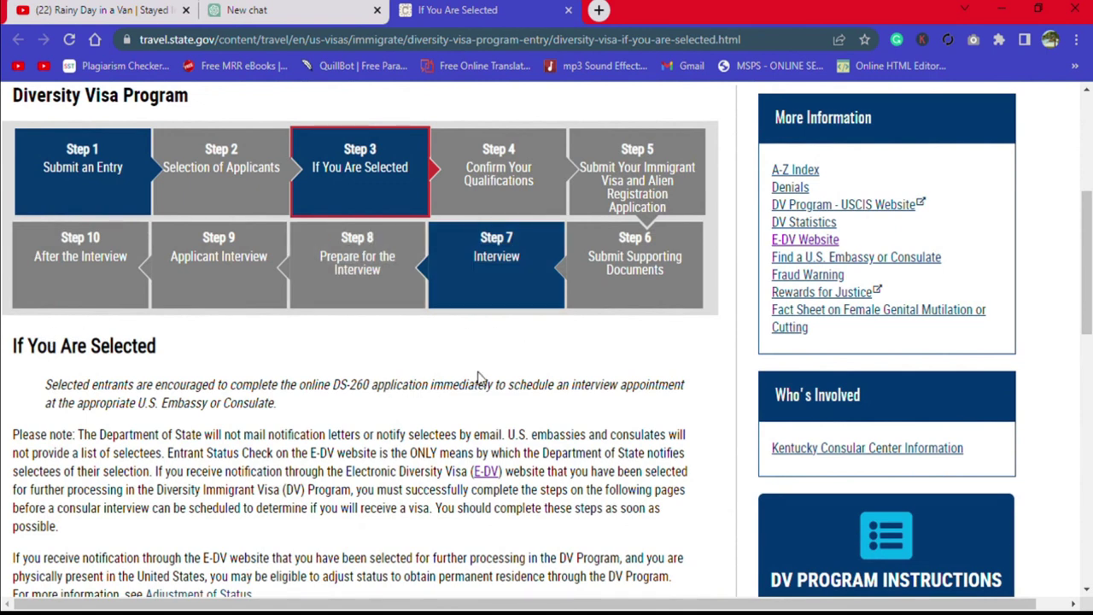
- Open the Step 8 Prepare for the Interview page and scroll to its embassy instructions
click(362, 281)
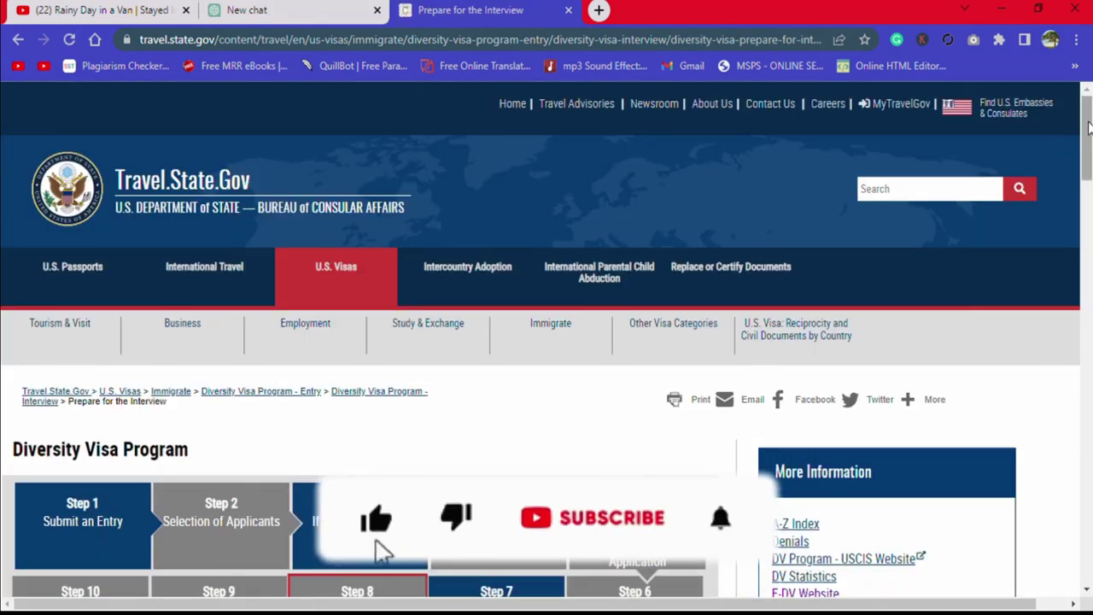
drag(1089, 127, 1090, 265)
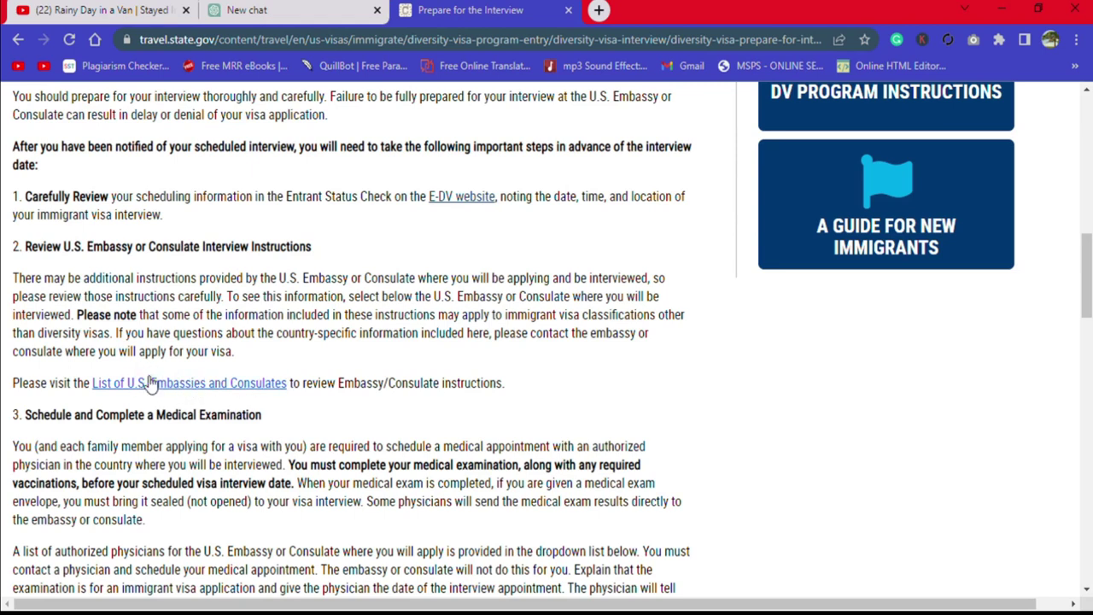
- Open the List of U.S. Embassies and Consulates and scroll to the city list with Dakar - DKR
click(180, 385)
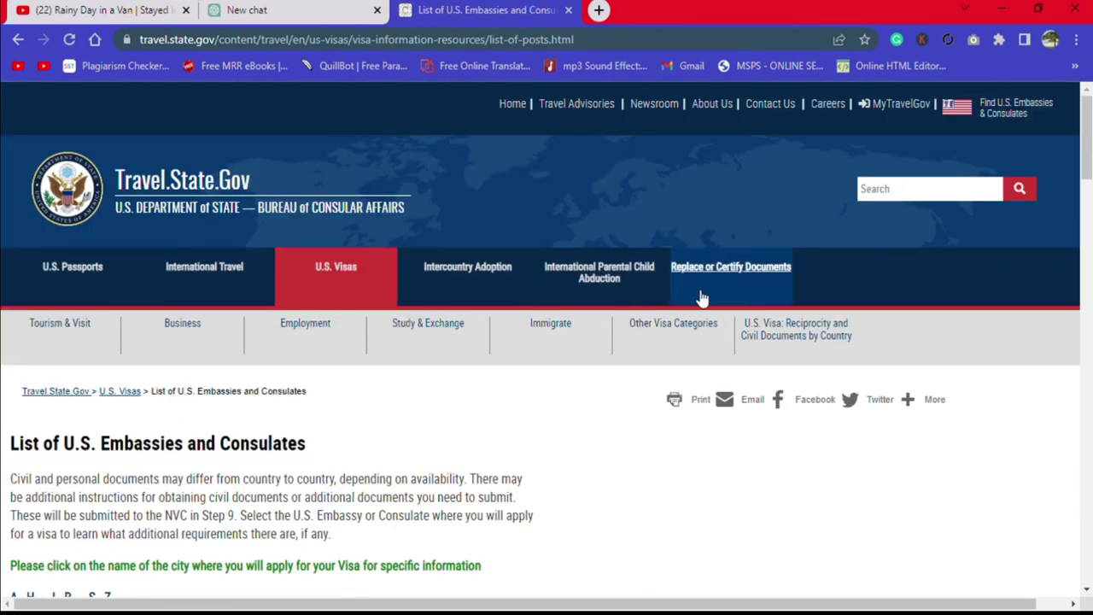
drag(1087, 154, 1088, 249)
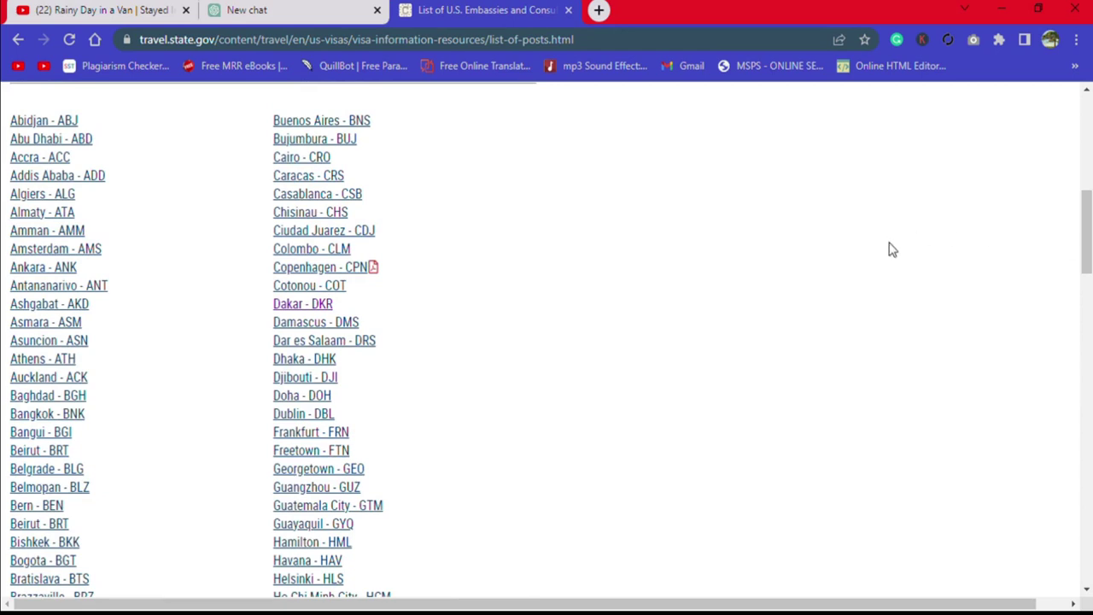
- Open the Dakar - DKR page, then highlight and deselect the 'Register your appointment online' heading
click(307, 313)
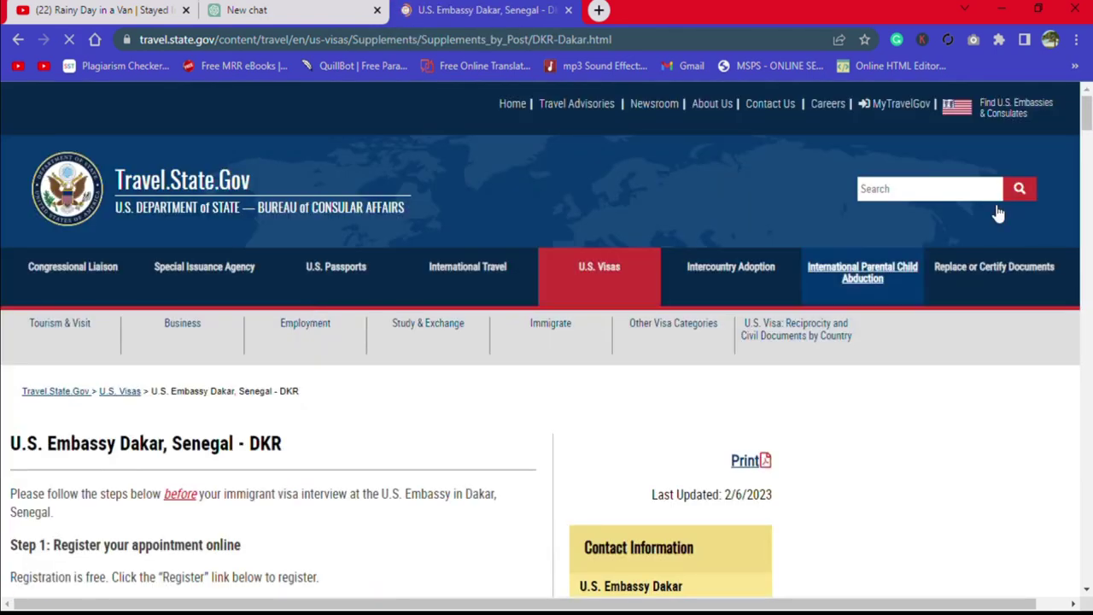
drag(1085, 111, 1087, 151)
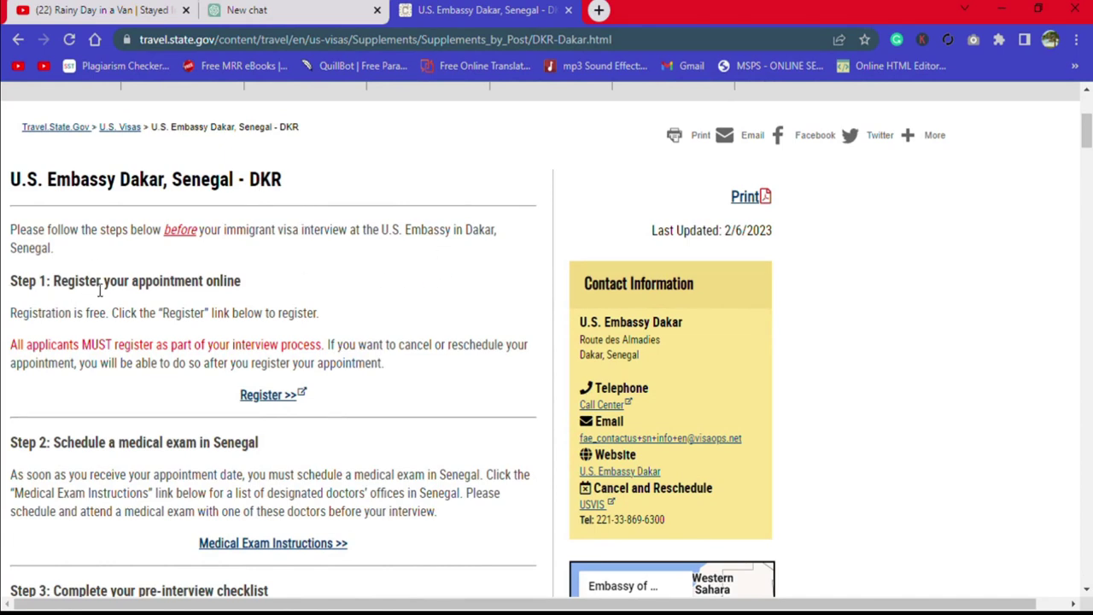
drag(56, 288, 248, 289)
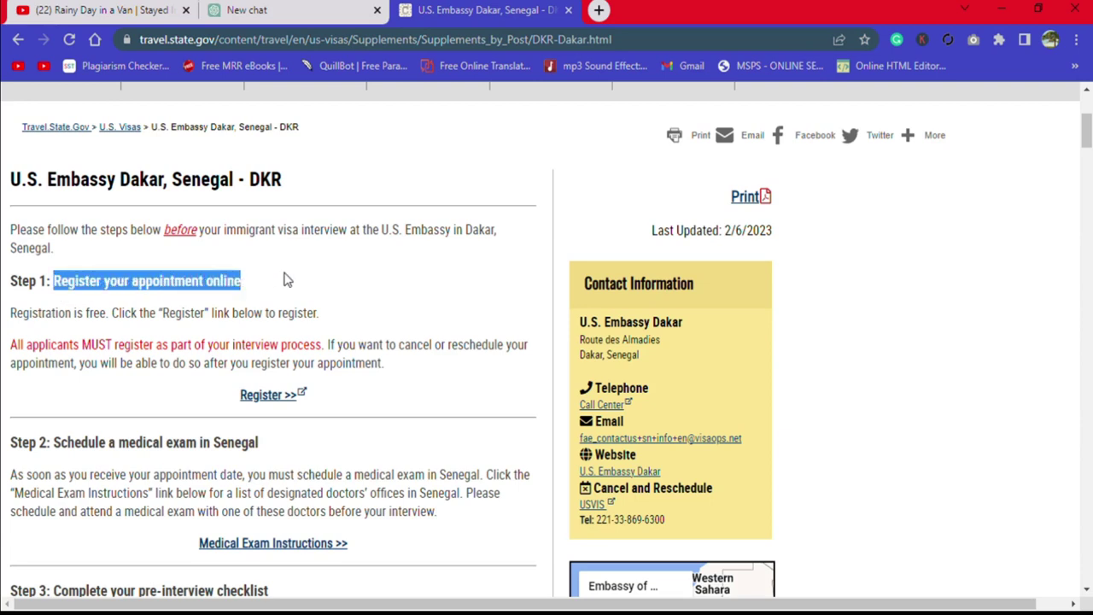
click(286, 279)
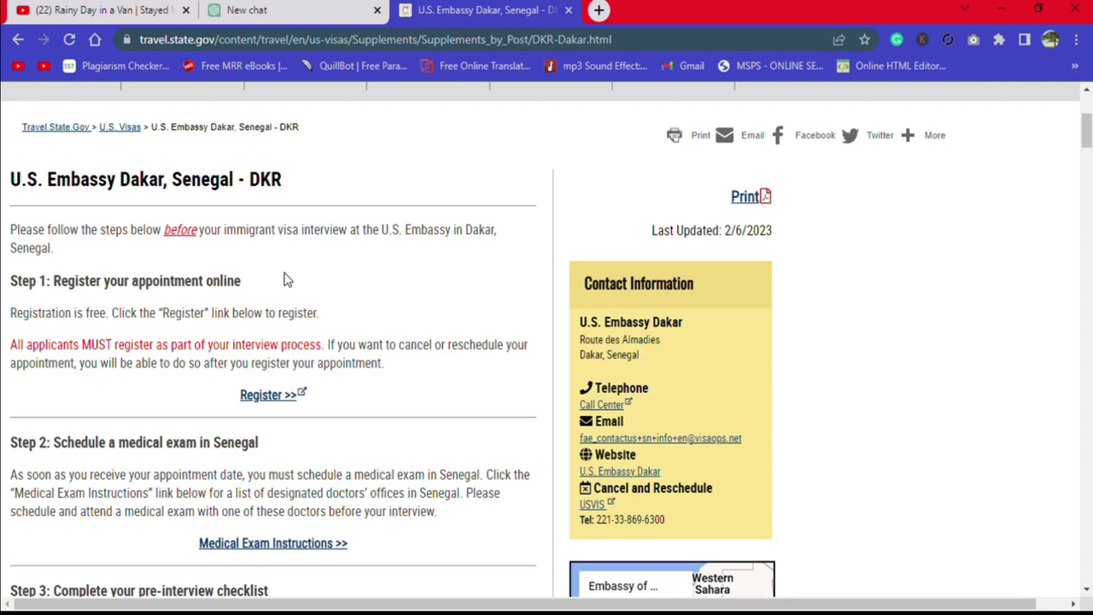
- Follow Register >> past the external-link warning and scroll to the Senegal Sign Up section
click(280, 397)
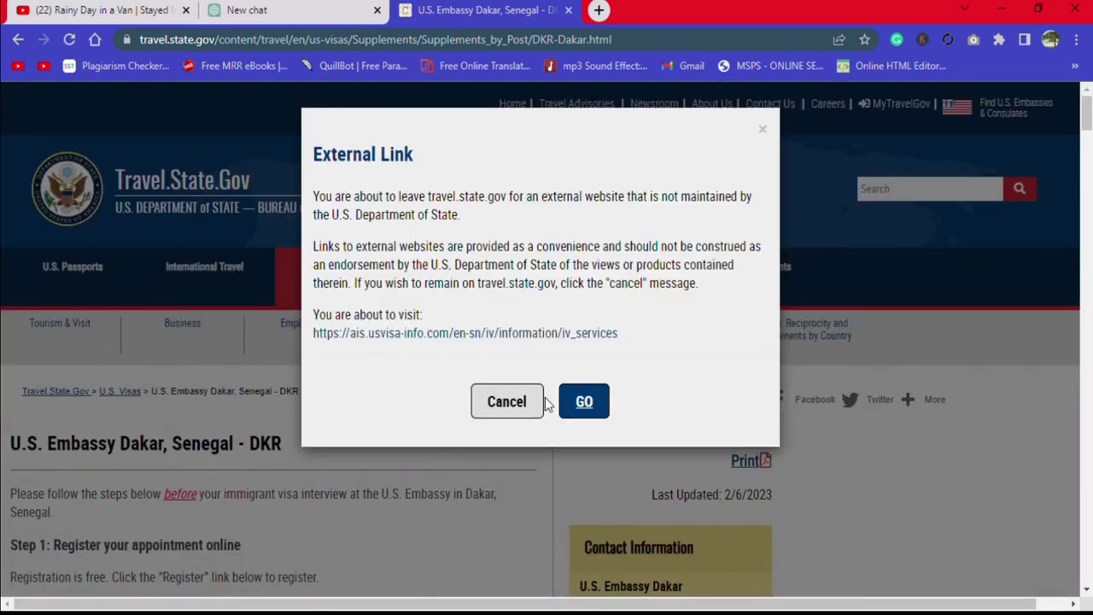
click(585, 405)
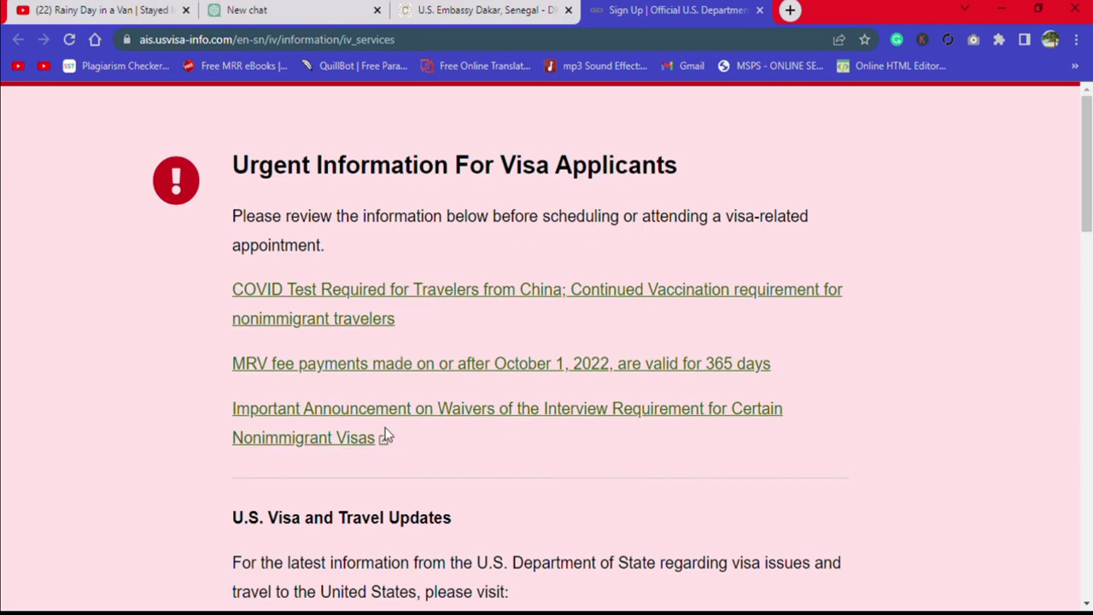
drag(1088, 183, 1079, 342)
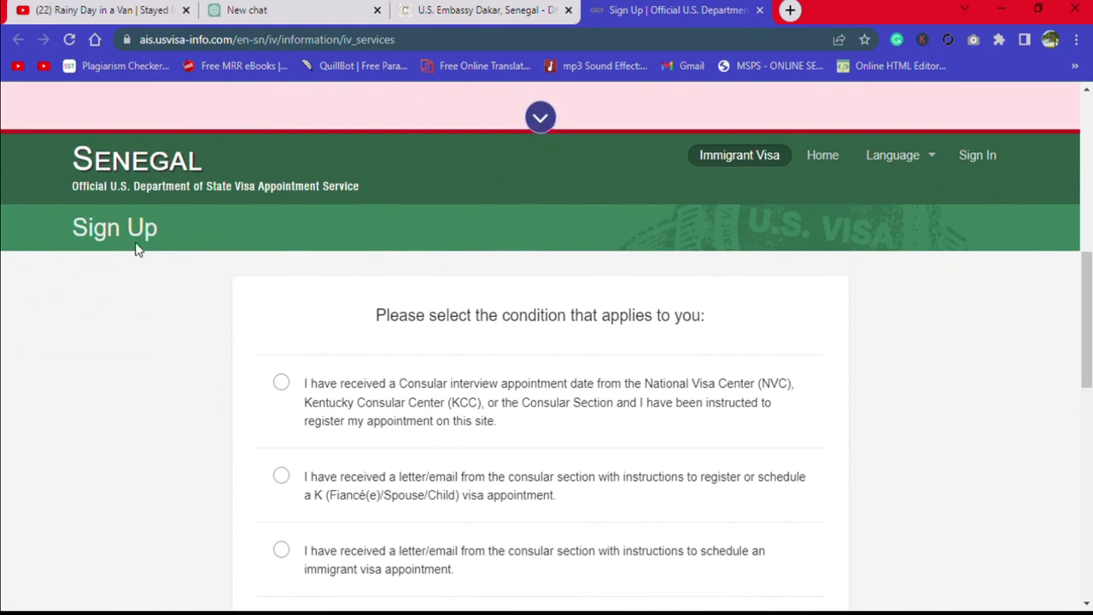
- Select the 'received a letter/email to register or schedule a Diversity Lottery visa appointment' condition
drag(1086, 266, 1088, 278)
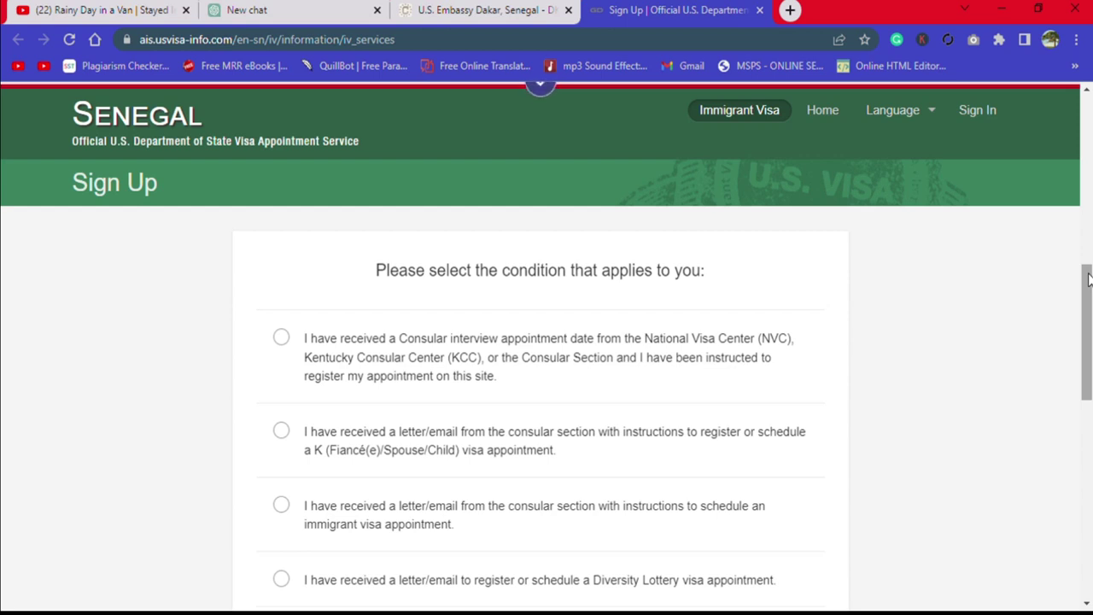
click(1088, 278)
drag(1088, 277, 1088, 282)
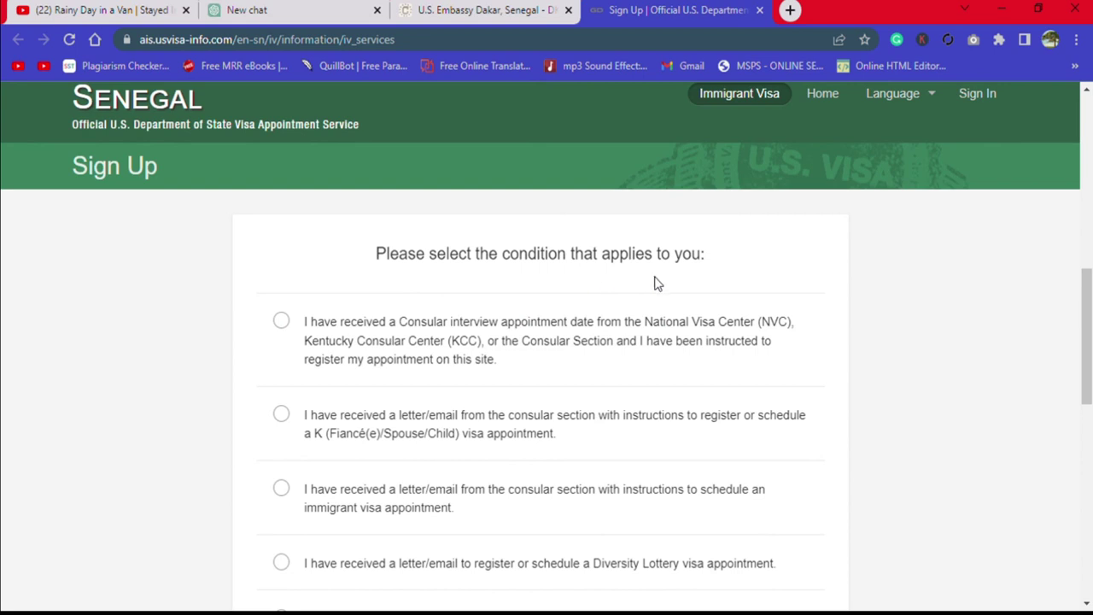
drag(1088, 302, 1089, 329)
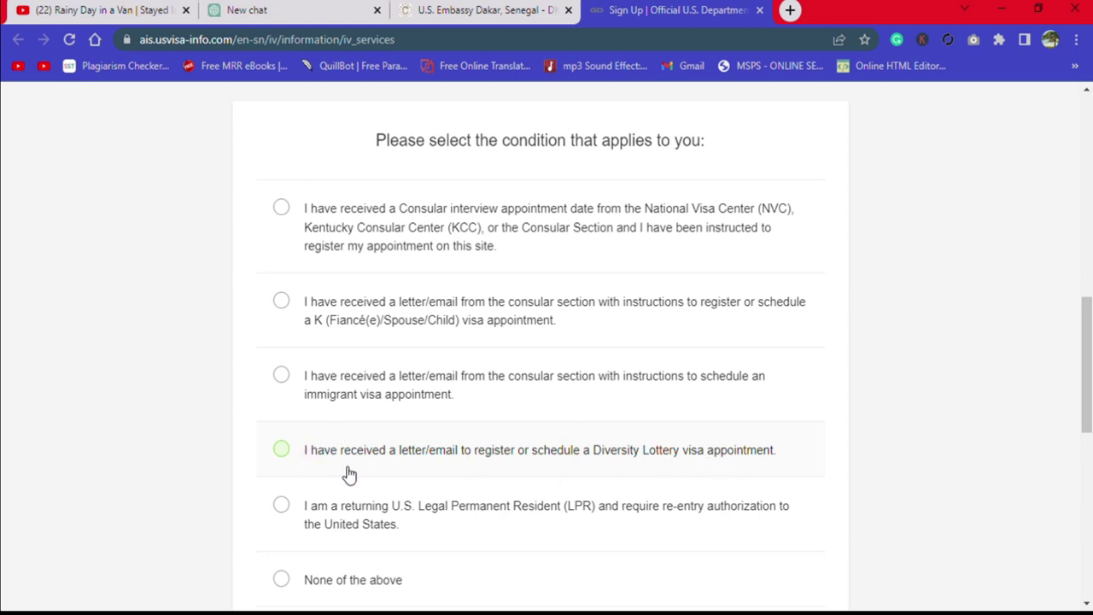
click(283, 451)
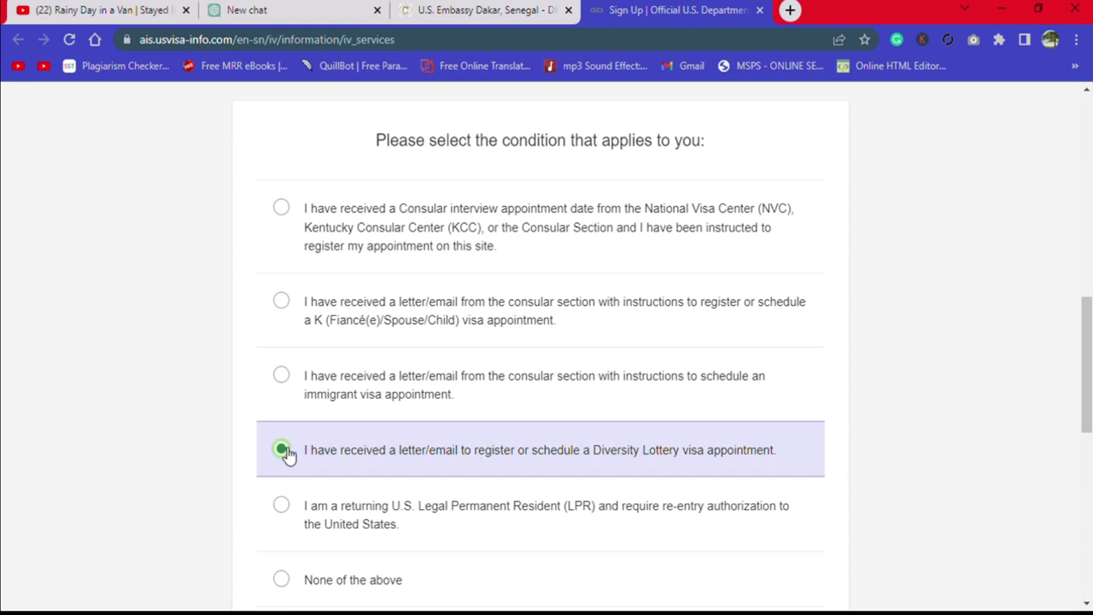
scroll(1088, 352, down, 2)
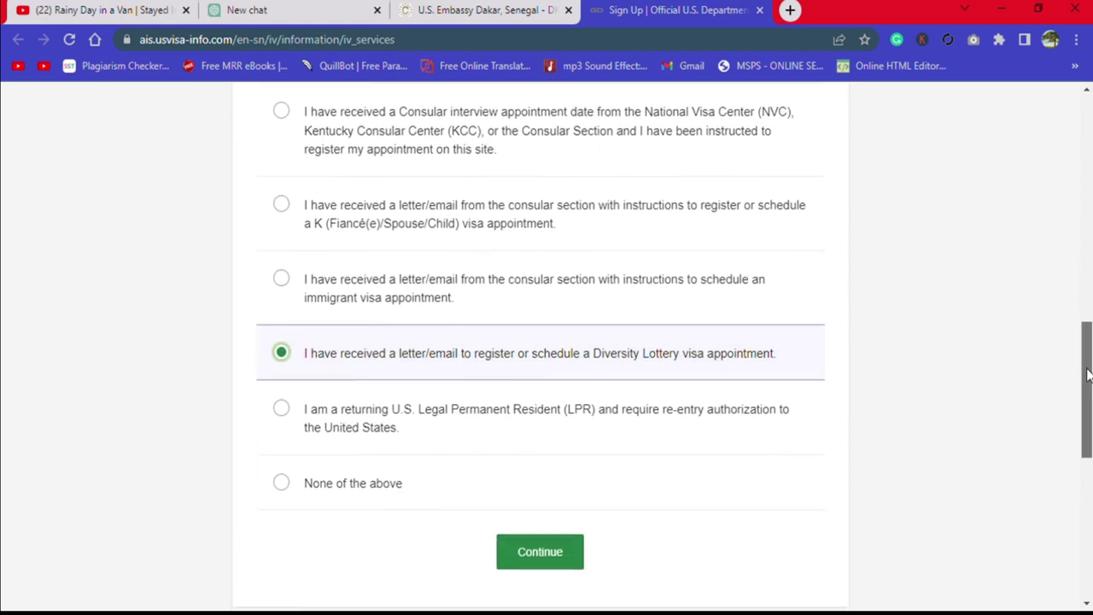
- Continue to the Signup page and scroll to the given name, surname, email and password fields
click(553, 520)
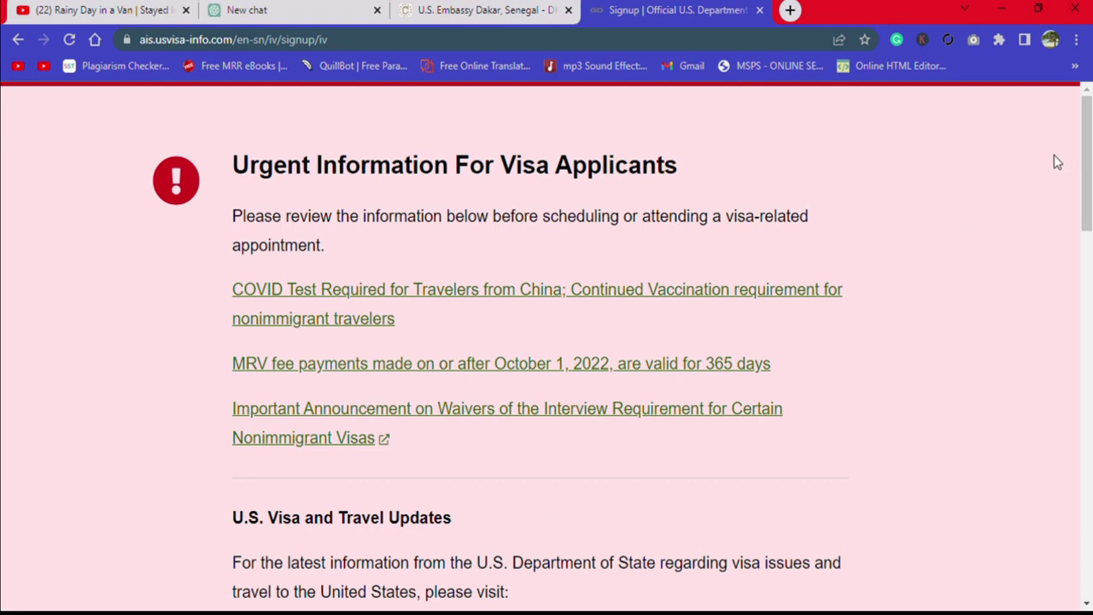
drag(1089, 150, 1089, 317)
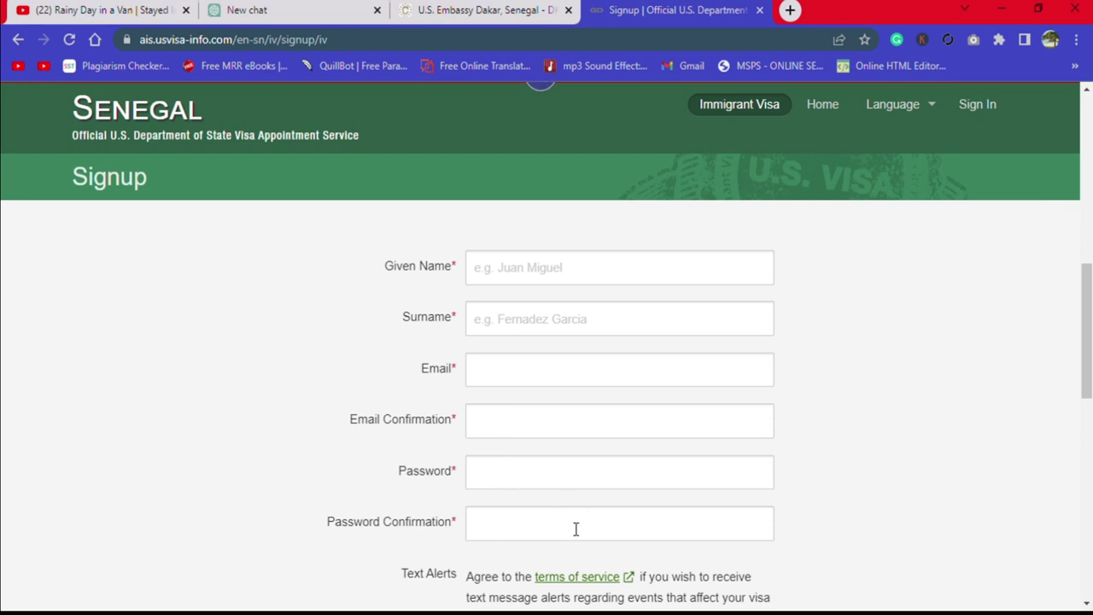
- Tick the GDIT SMS Terms of Service and the Privacy Policy and Terms of Use checkboxes
scroll(1086, 316, down, 2)
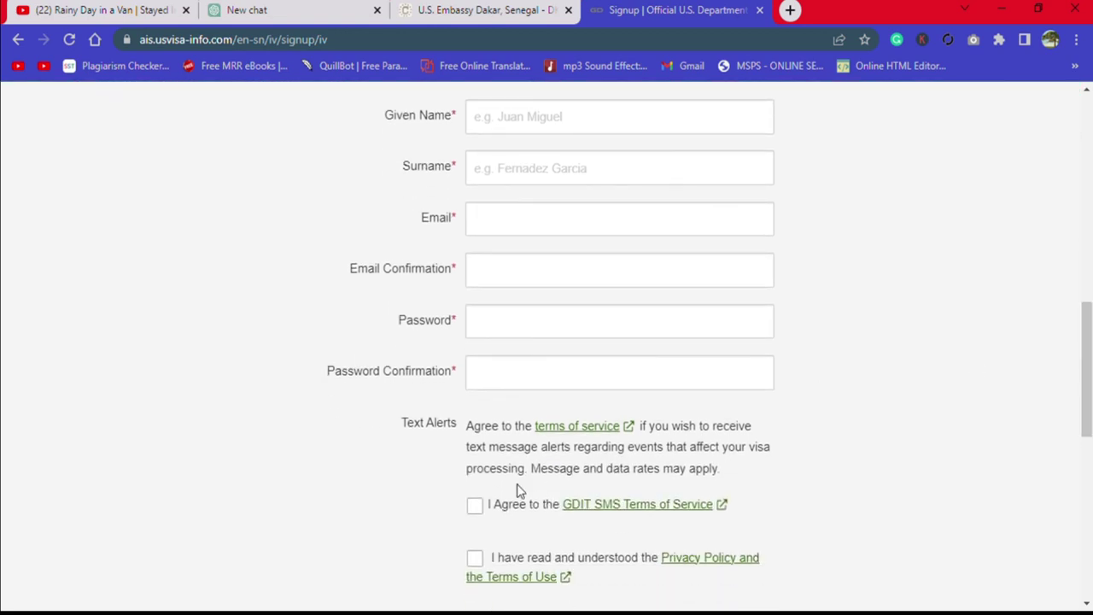
click(476, 508)
drag(1089, 367, 1089, 424)
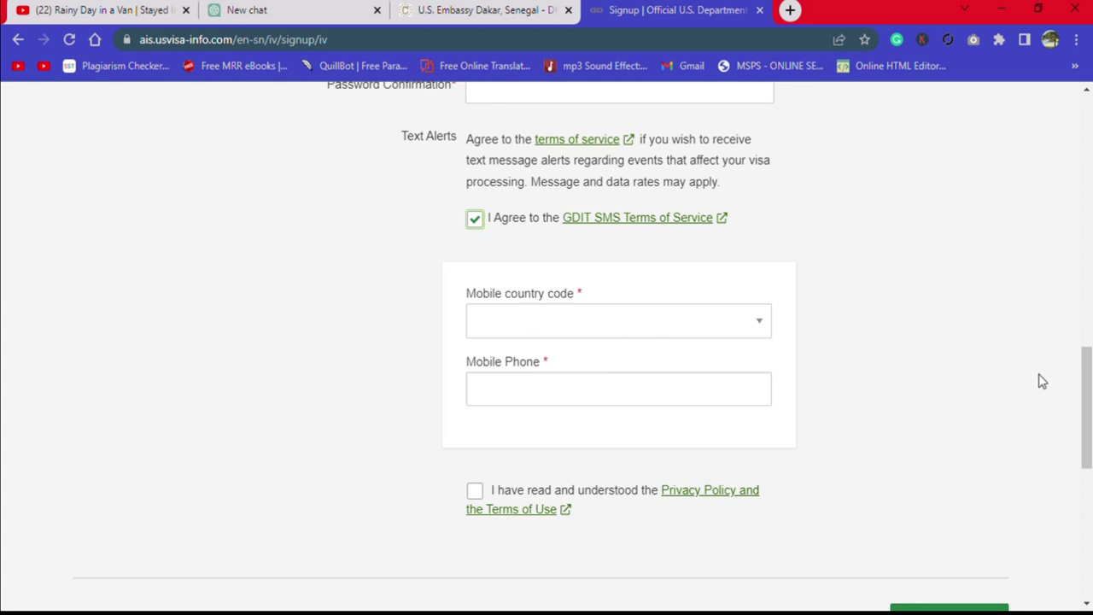
drag(1085, 368, 1086, 396)
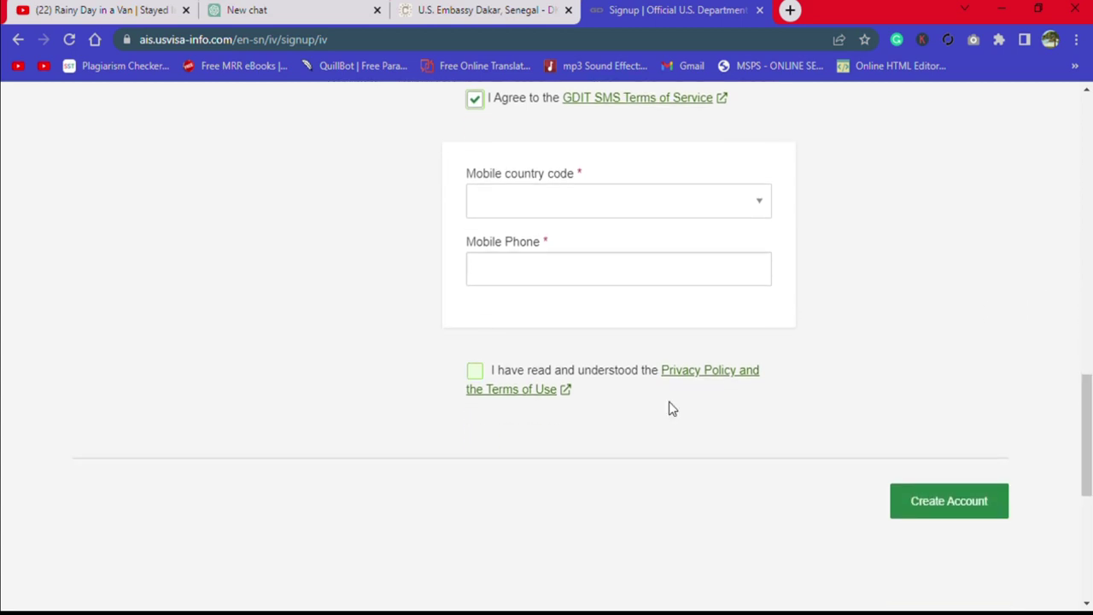
click(480, 384)
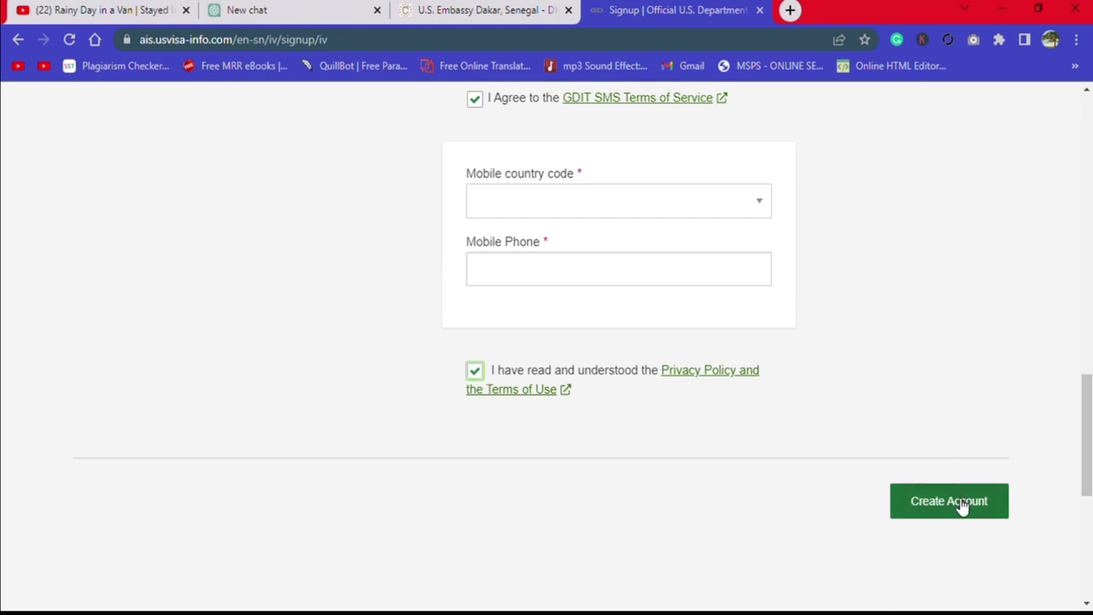
drag(1088, 461, 1089, 354)
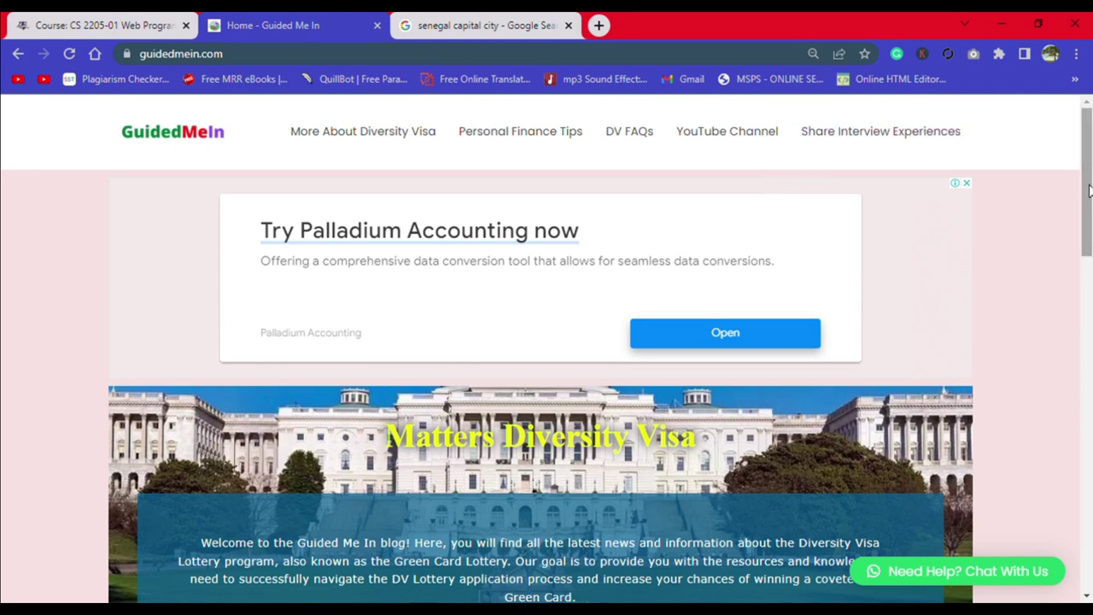
- Scroll the GuidedMeIn home page
drag(1088, 187, 1069, 168)
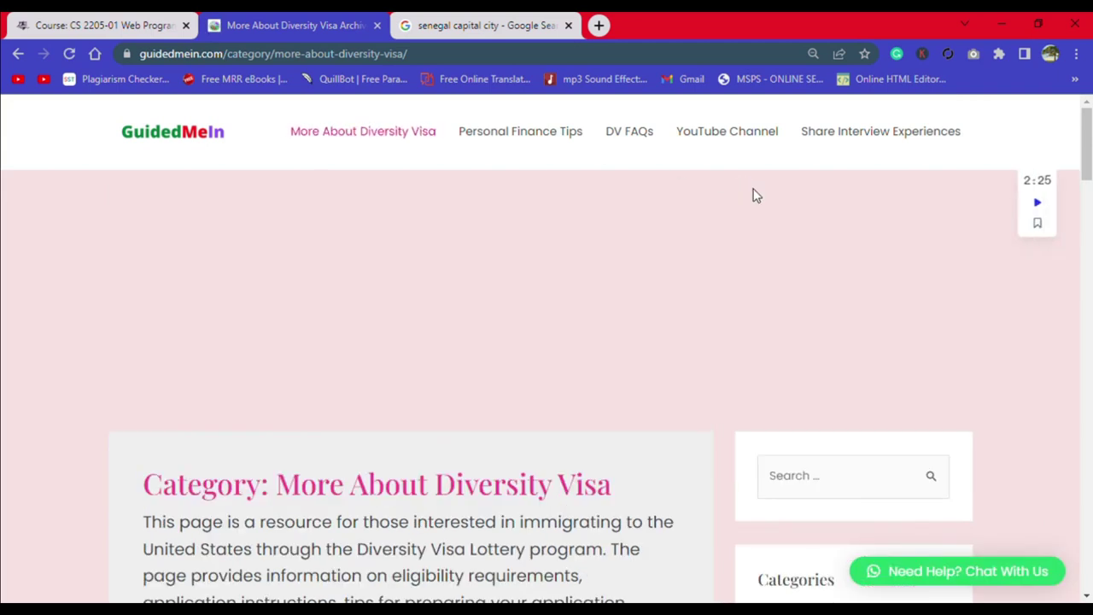
- Scroll through the More About Diversity Visa category posts and back up to the top
drag(1083, 167, 1082, 209)
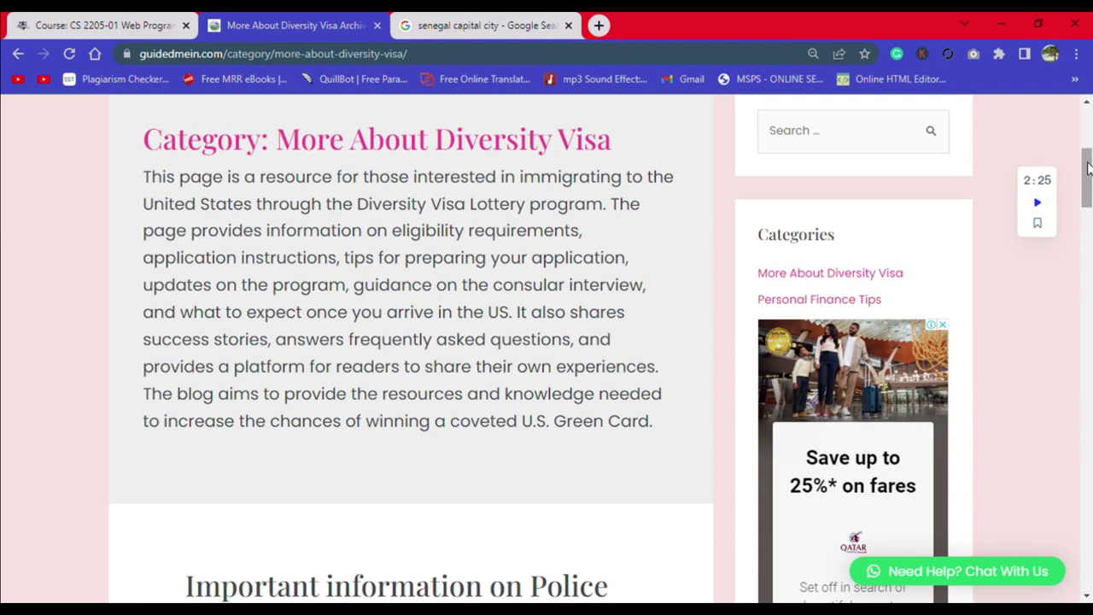
drag(1087, 170, 1090, 214)
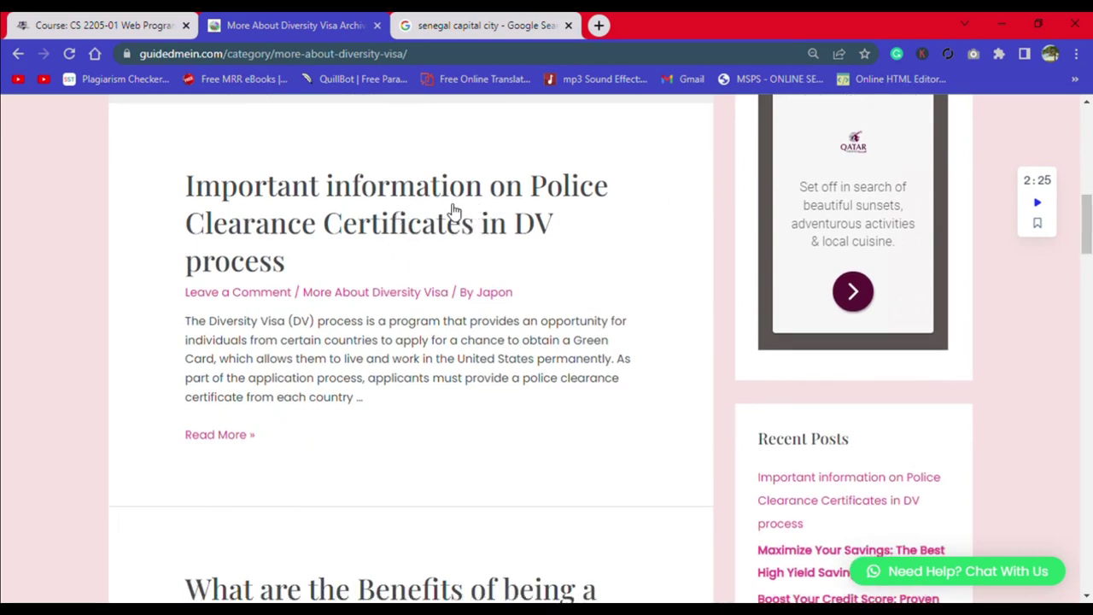
drag(1084, 219, 1085, 147)
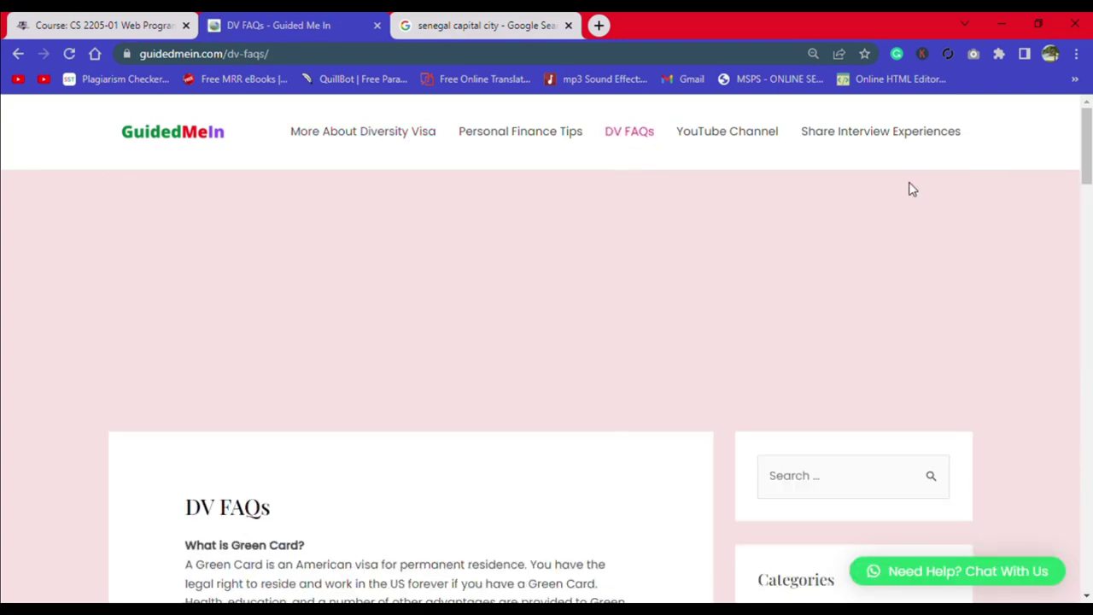
drag(1089, 150, 1087, 271)
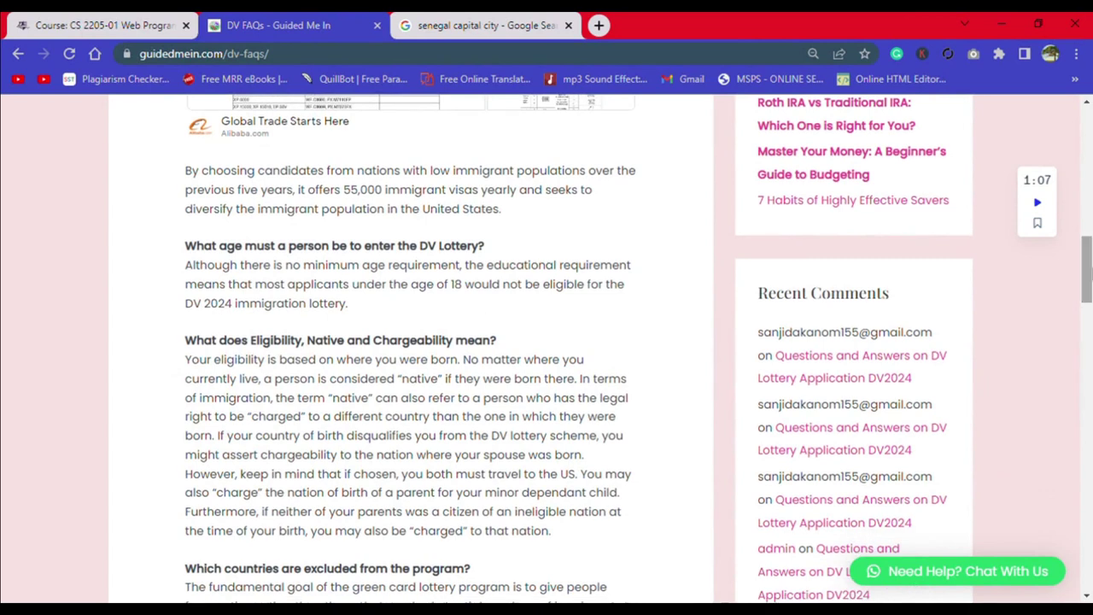